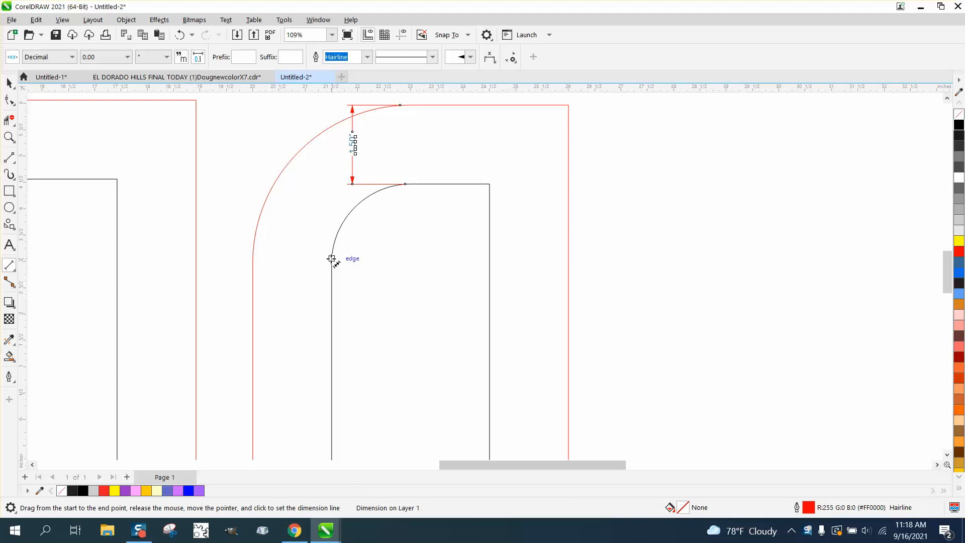
# - Dimension the gap between the inner and outer outlines at the left side and diagonally across the rounded corner
pyautogui.moveTo(332, 258); pyautogui.dragTo(254, 257)
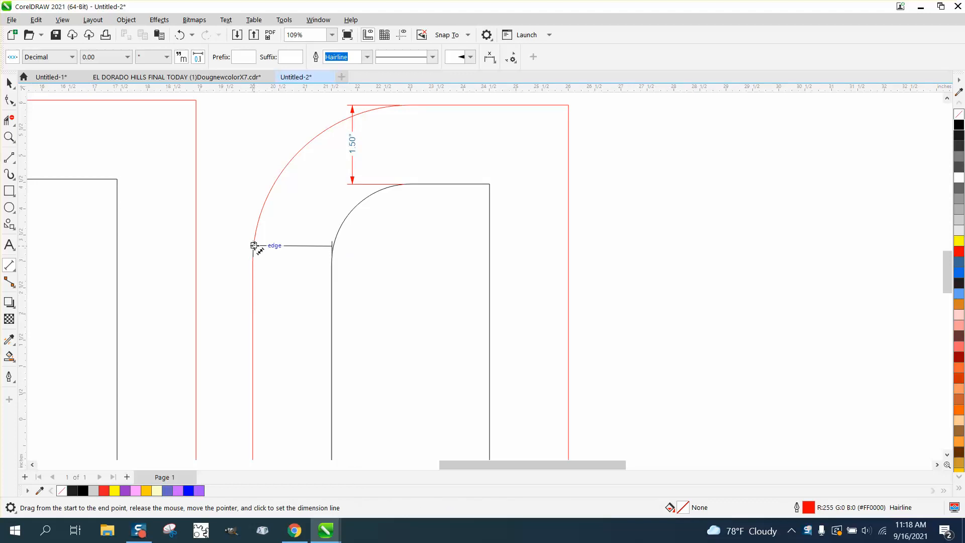
pyautogui.click(254, 246)
pyautogui.moveTo(351, 211); pyautogui.dragTo(289, 164)
pyautogui.click(312, 183)
# - Draw a rectangle to the right of the two dimensioned shapes and set its size to 6 by 12 inches
pyautogui.scroll(-5, 371, 233)
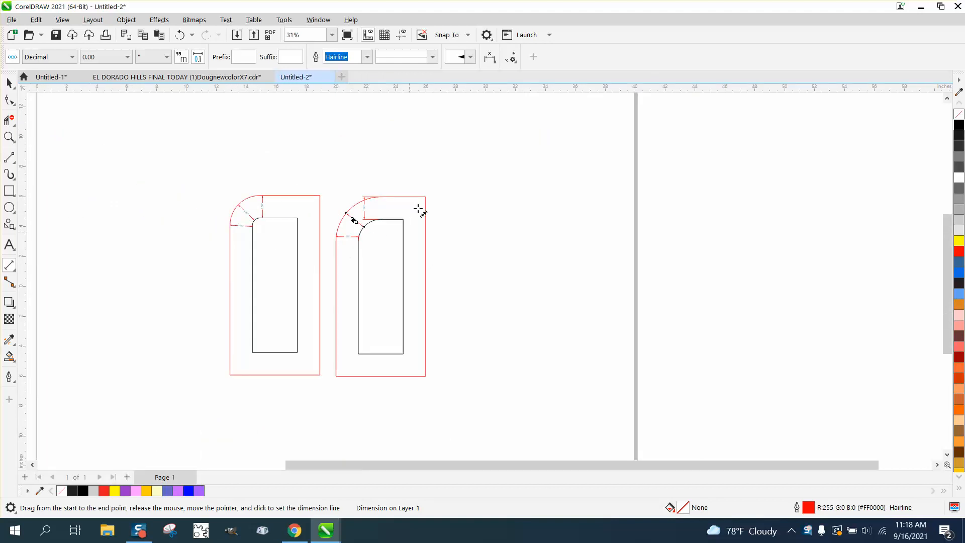
pyautogui.click(11, 176)
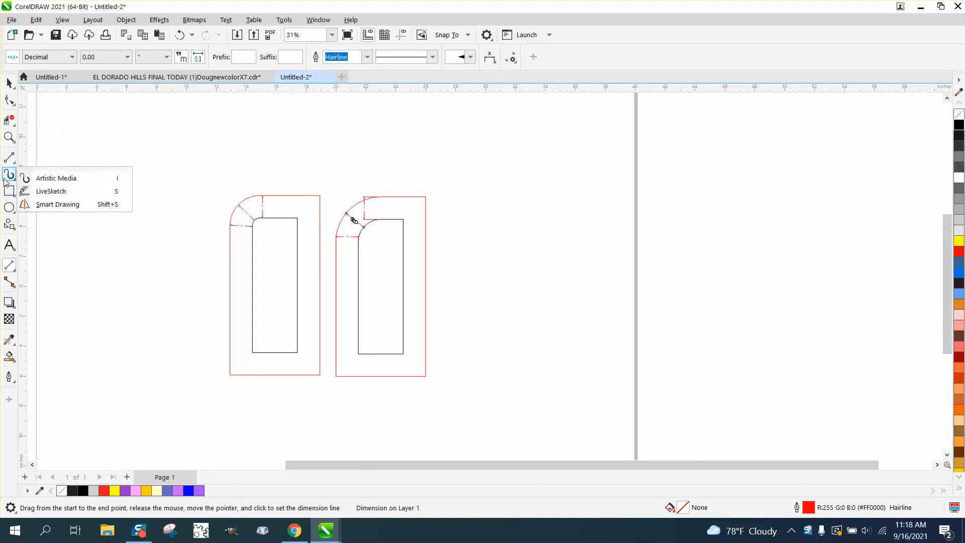
pyautogui.press('Escape')
pyautogui.press('F6')
pyautogui.moveTo(470, 200); pyautogui.dragTo(566, 391)
pyautogui.moveTo(134, 53); pyautogui.dragTo(97, 52)
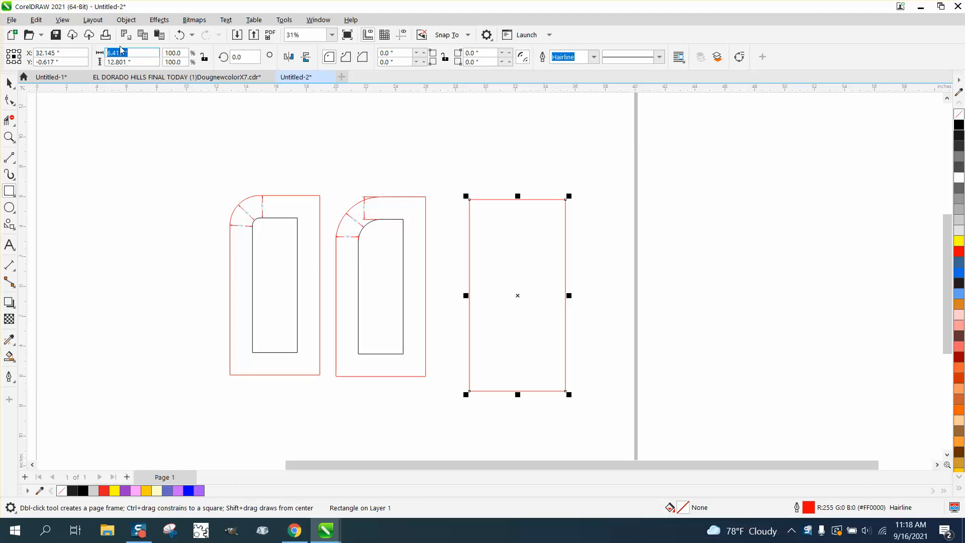
pyautogui.write('6')
pyautogui.press('Tab')
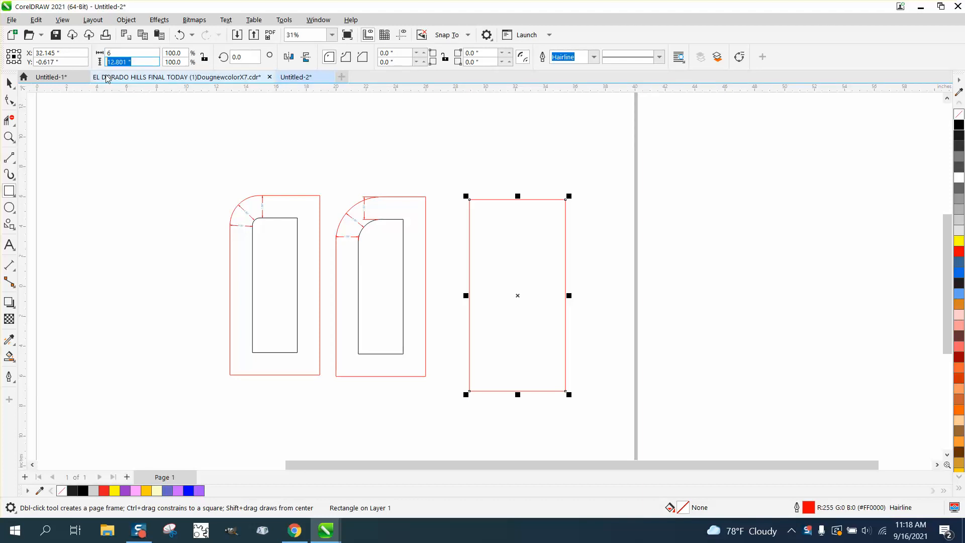
pyautogui.write('12')
pyautogui.press('Return')
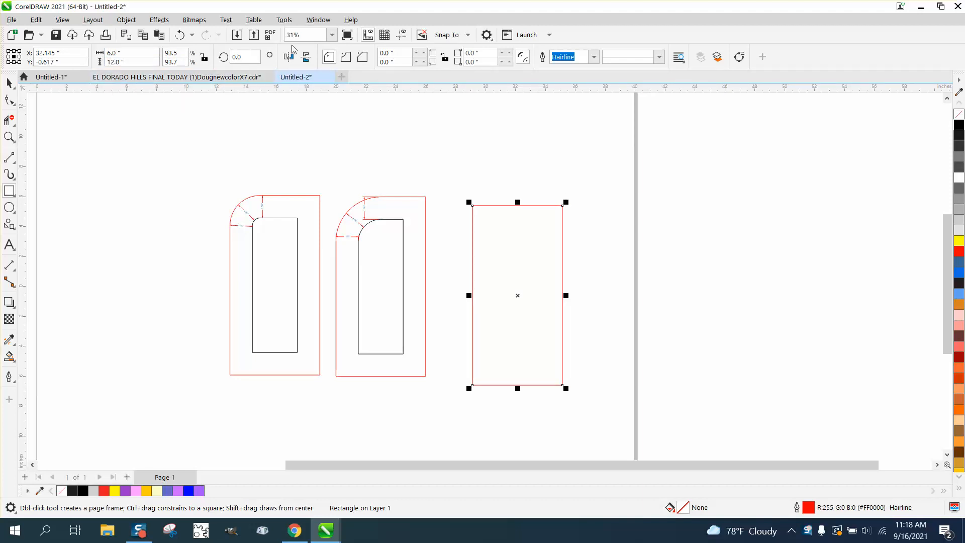
# - Centre the new rectangle on the page and move the two dimensioned shapes clear of it to the right
pyautogui.press('p')
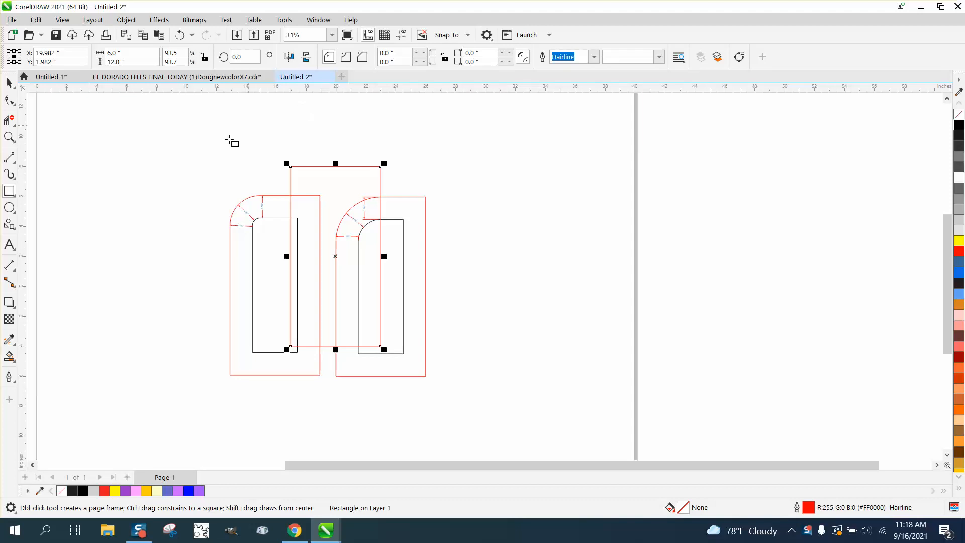
pyautogui.click(9, 83)
pyautogui.moveTo(217, 181)
pyautogui.mouseDown()
pyautogui.moveTo(410, 334)
pyautogui.moveTo(487, 411)
pyautogui.mouseUp()
pyautogui.moveTo(328, 287); pyautogui.dragTo(574, 292)
# - Duplicate the 6 by 12 inch rectangle in place and resize the copy to 4 by 9 inches
pyautogui.click(346, 167)
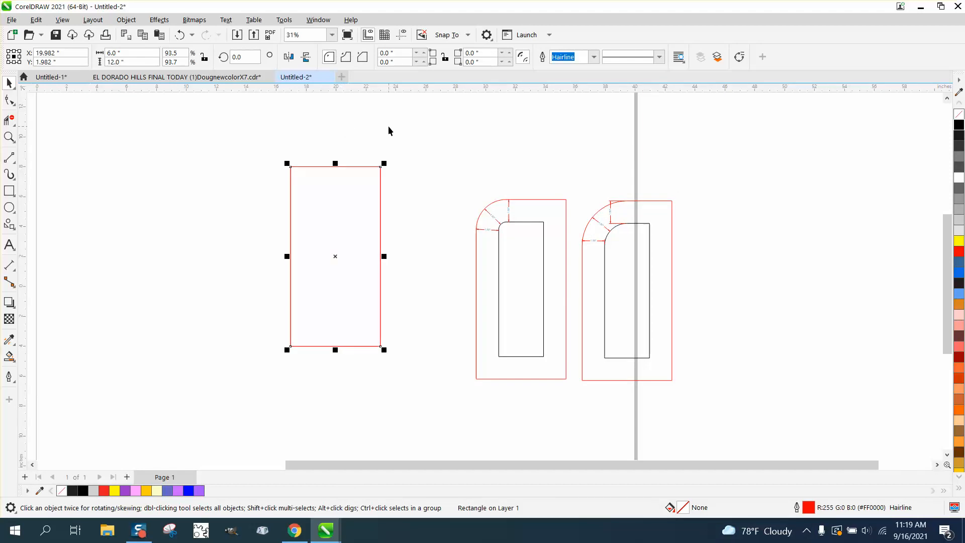
pyautogui.moveTo(385, 163)
pyautogui.mouseDown()
pyautogui.moveTo(364, 198)
pyautogui.moveTo(381, 167)
pyautogui.mouseUp()
pyautogui.click(382, 192)
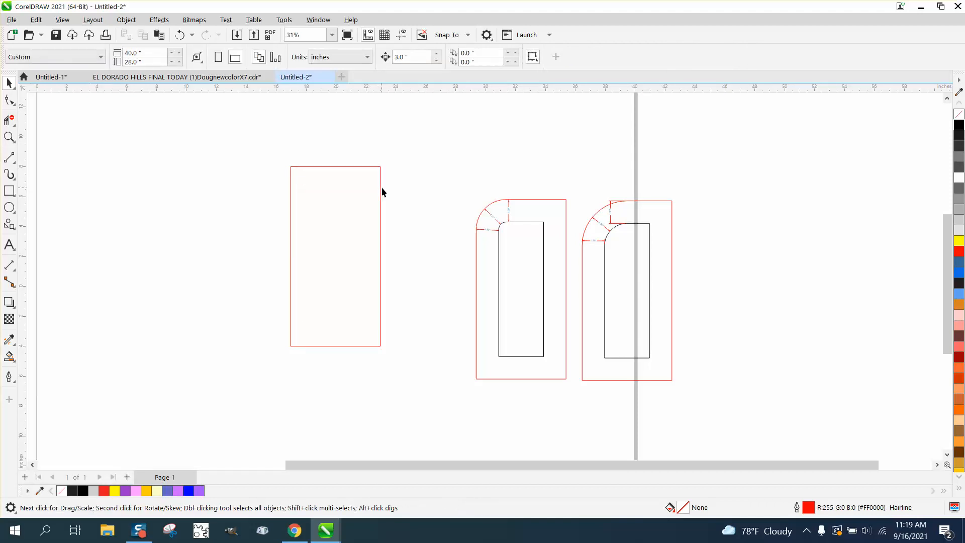
pyautogui.click(339, 167)
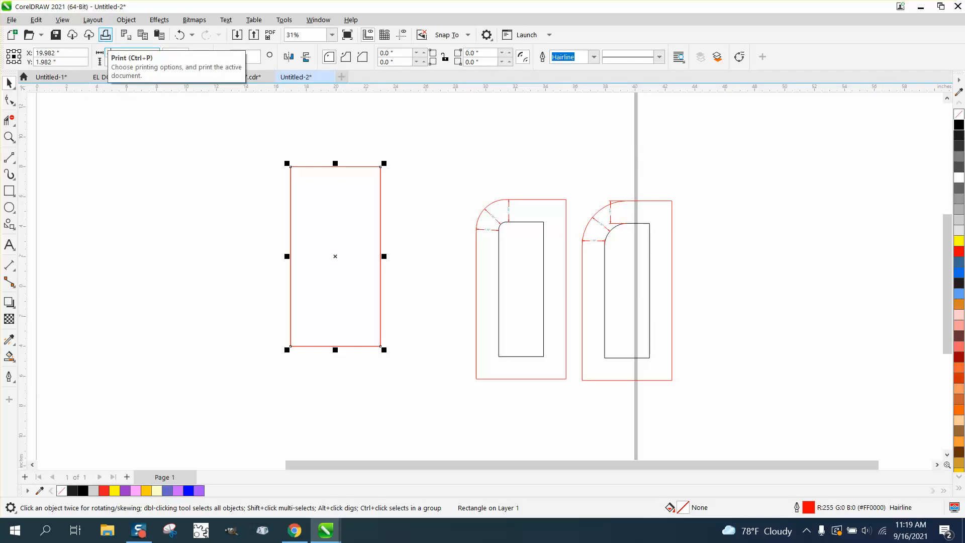
pyautogui.write('4')
pyautogui.press('Tab')
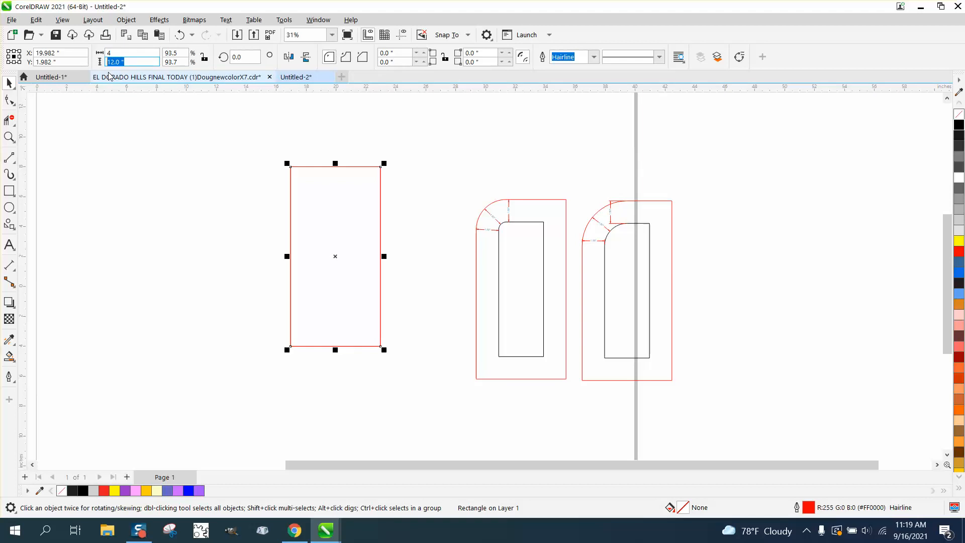
pyautogui.write('9')
pyautogui.press('Return')
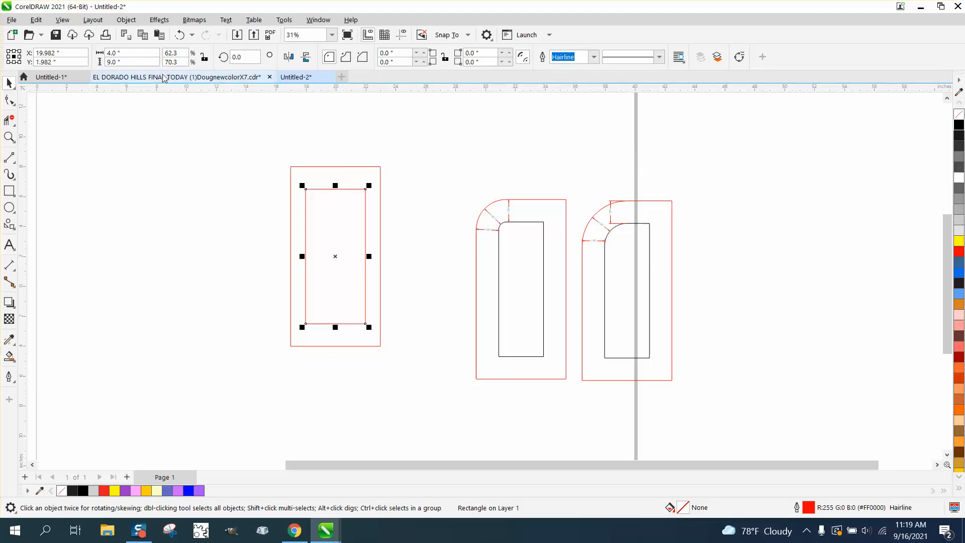
# - Set the inner rectangle's width to 3 inches
pyautogui.click(137, 62)
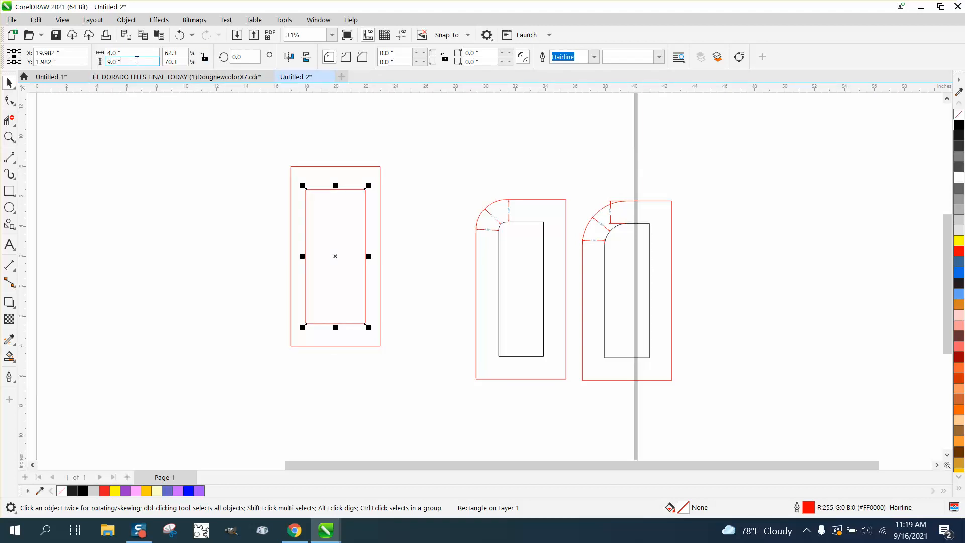
pyautogui.doubleClick(134, 53)
pyautogui.write('3')
pyautogui.press('Return')
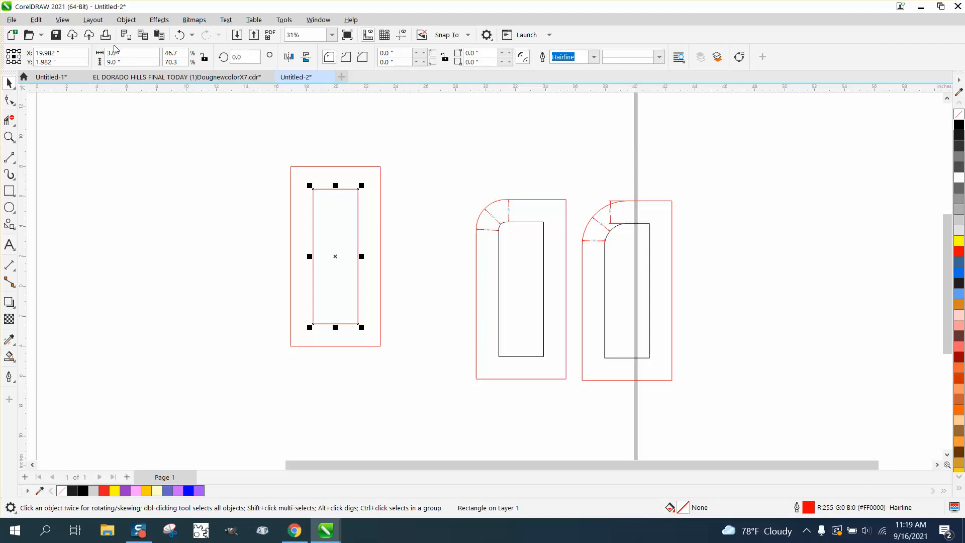
# - Round only the outer rectangle's top-left corner with a 3-inch radius
pyautogui.click(291, 168)
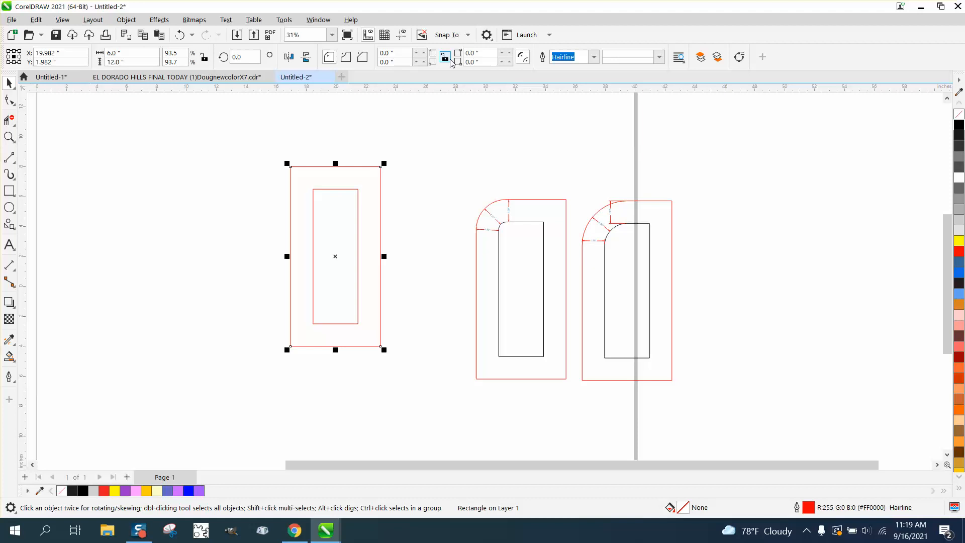
pyautogui.click(395, 53)
pyautogui.write('3')
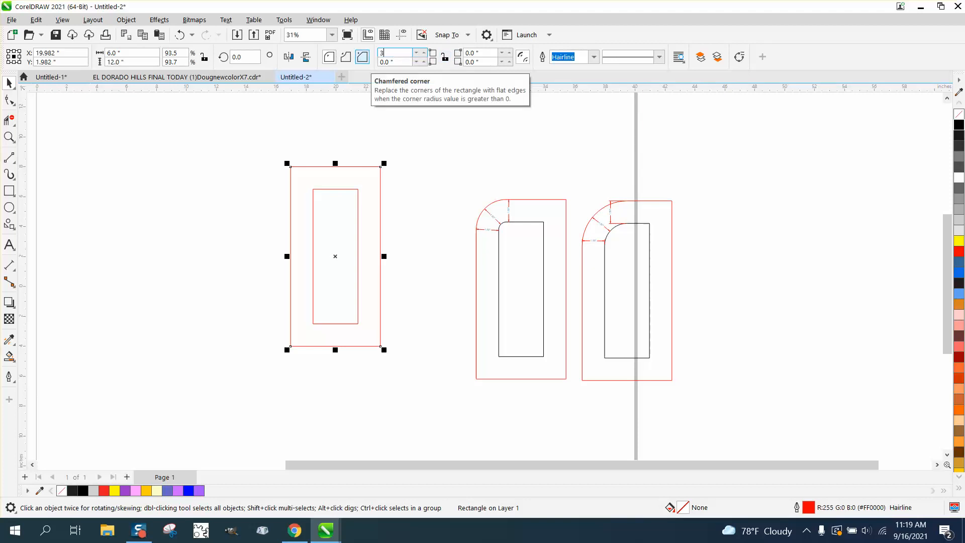
pyautogui.press('Return')
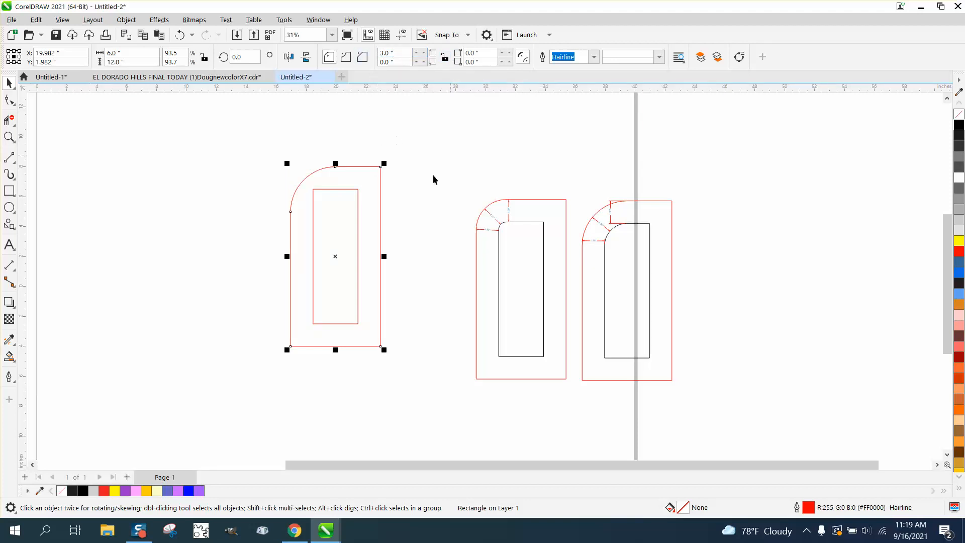
# - Round only the inner rectangle's top-left corner with a 2-inch radius
pyautogui.click(323, 190)
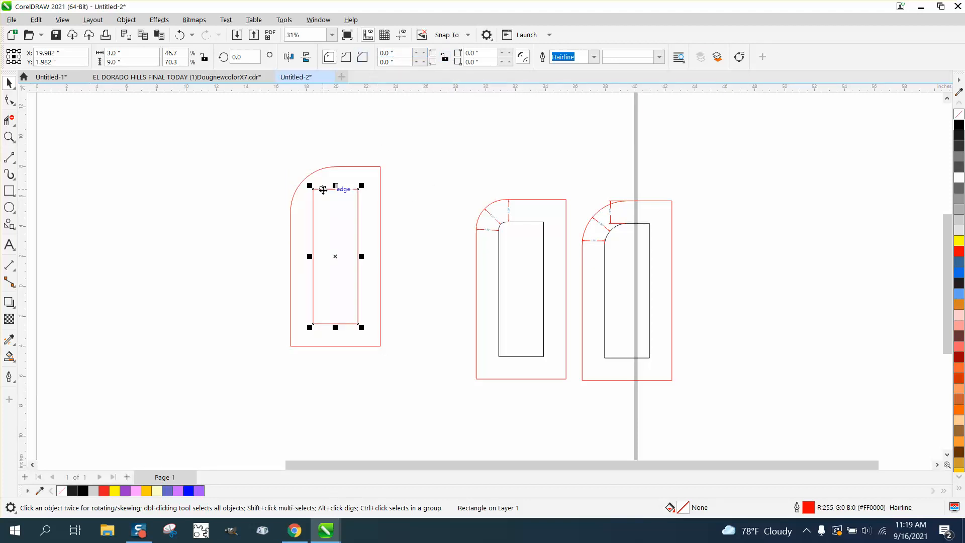
pyautogui.click(395, 52)
pyautogui.write('2')
pyautogui.press('Return')
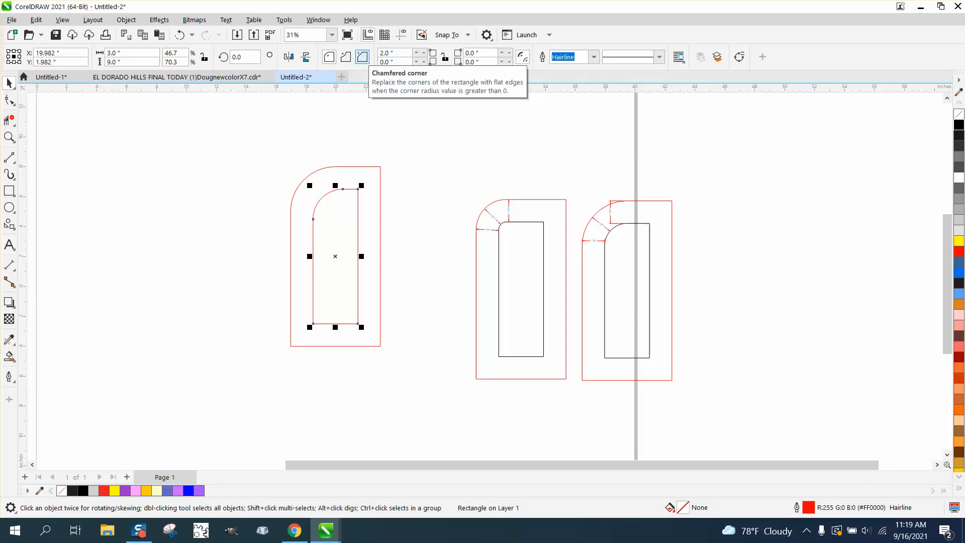
# - Convert the inner rounded rectangle to curves
pyautogui.click(9, 137)
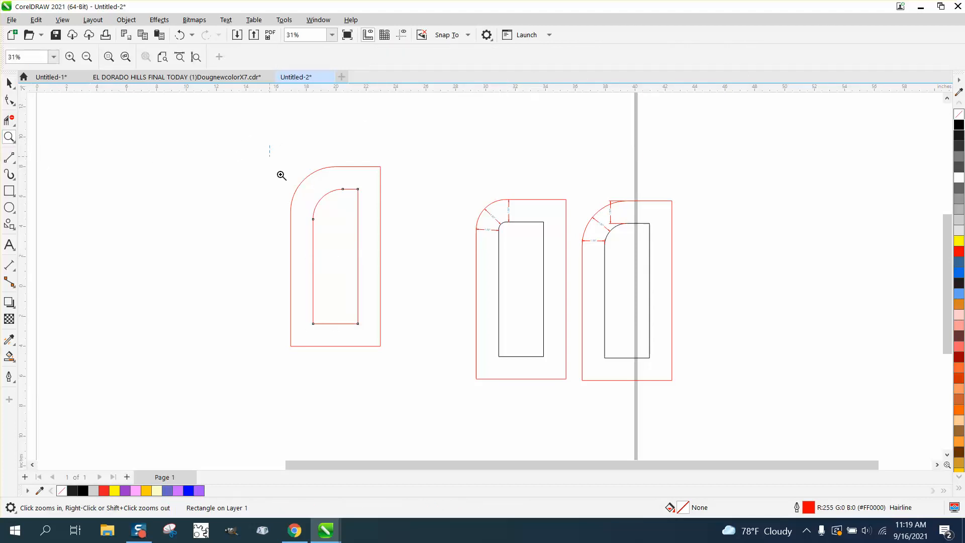
pyautogui.click(282, 175)
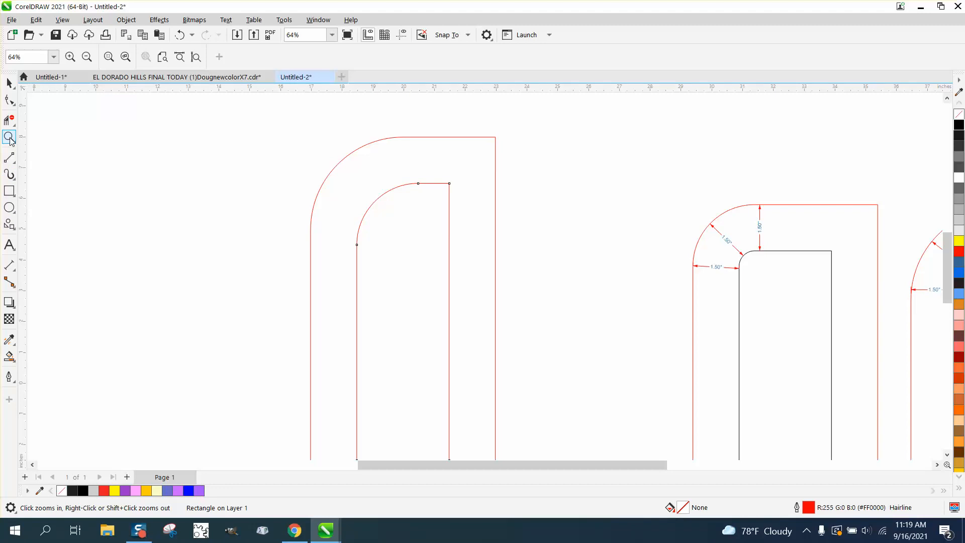
pyautogui.moveTo(280, 119); pyautogui.dragTo(518, 288)
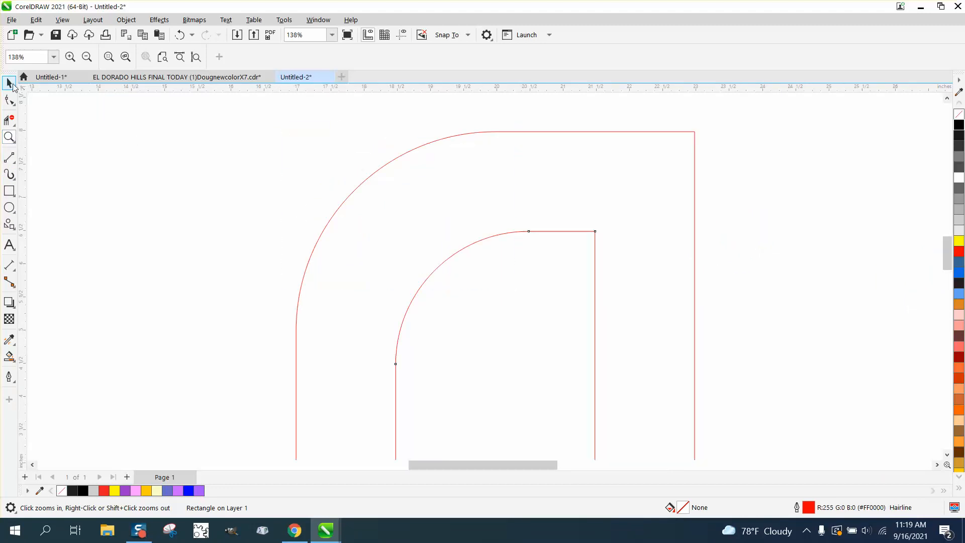
pyautogui.click(11, 84)
pyautogui.click(445, 262)
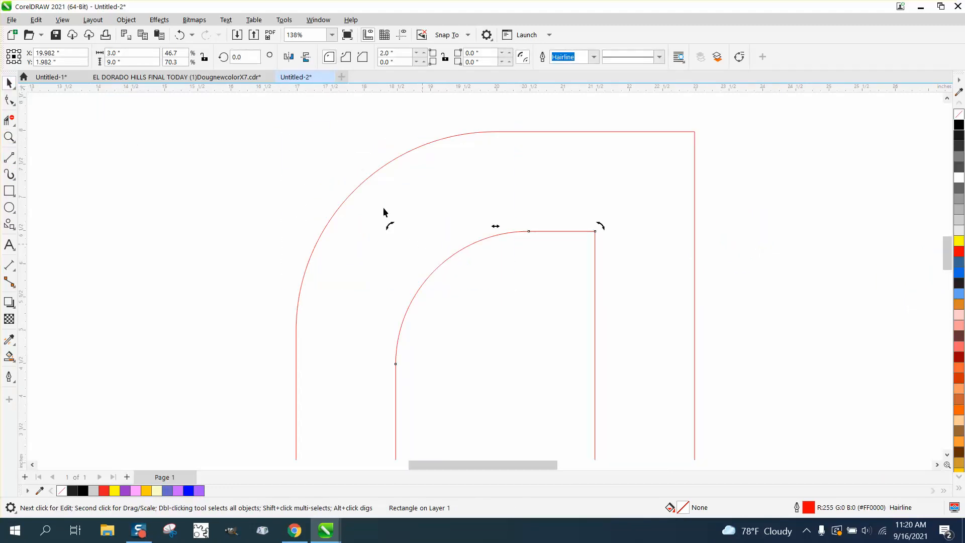
pyautogui.click(127, 19)
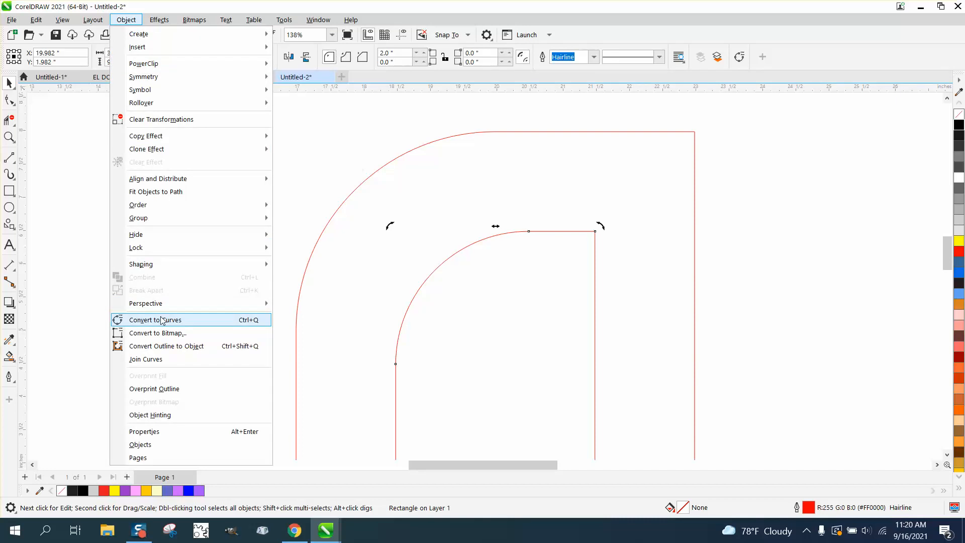
pyautogui.click(161, 319)
# - Select the two end nodes of the inner shape's rounded corner and add a node midway along the arc
pyautogui.click(9, 100)
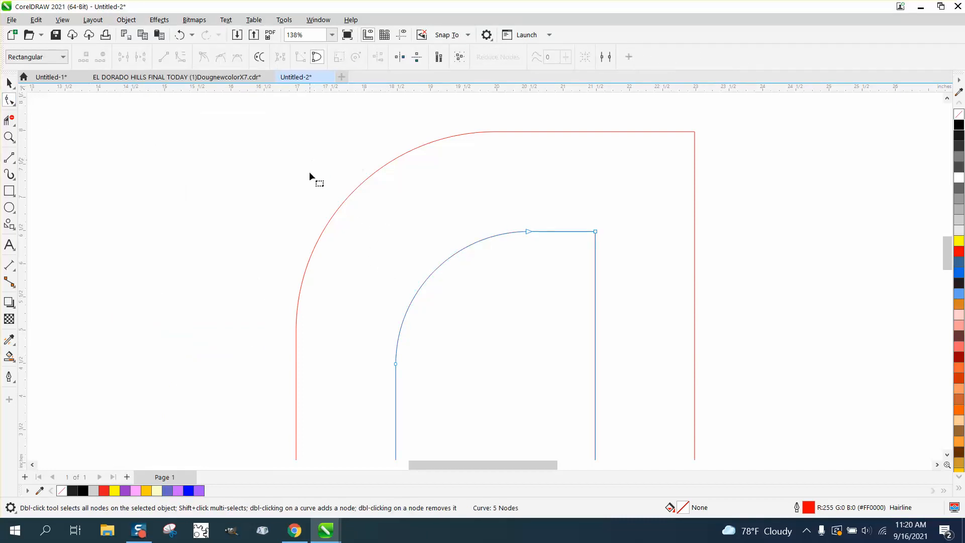
pyautogui.moveTo(529, 414); pyautogui.dragTo(529, 414)
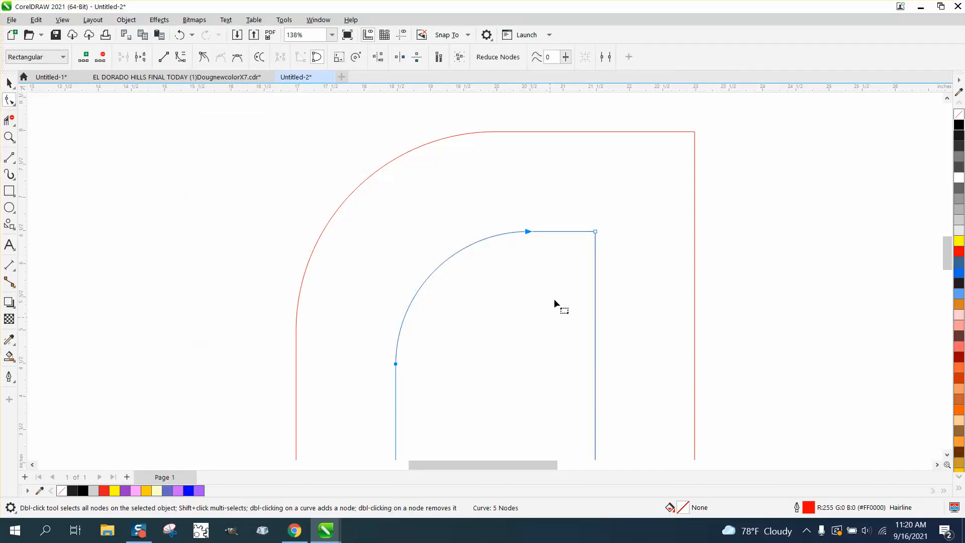
pyautogui.rightClick(527, 231)
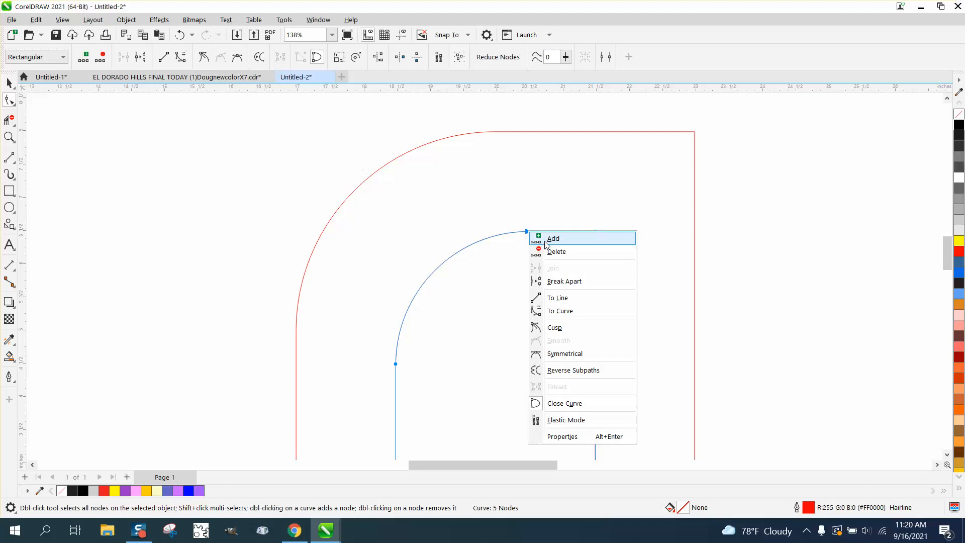
pyautogui.click(545, 240)
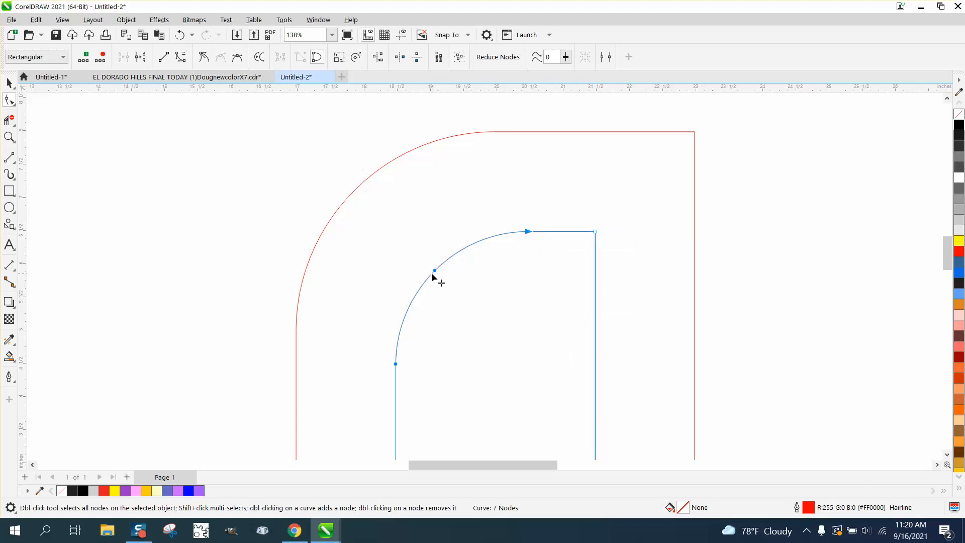
# - Draw a vertical line to the left of the rounded shapes and set its length to 1.5 inches
pyautogui.click(15, 167)
pyautogui.click(55, 173)
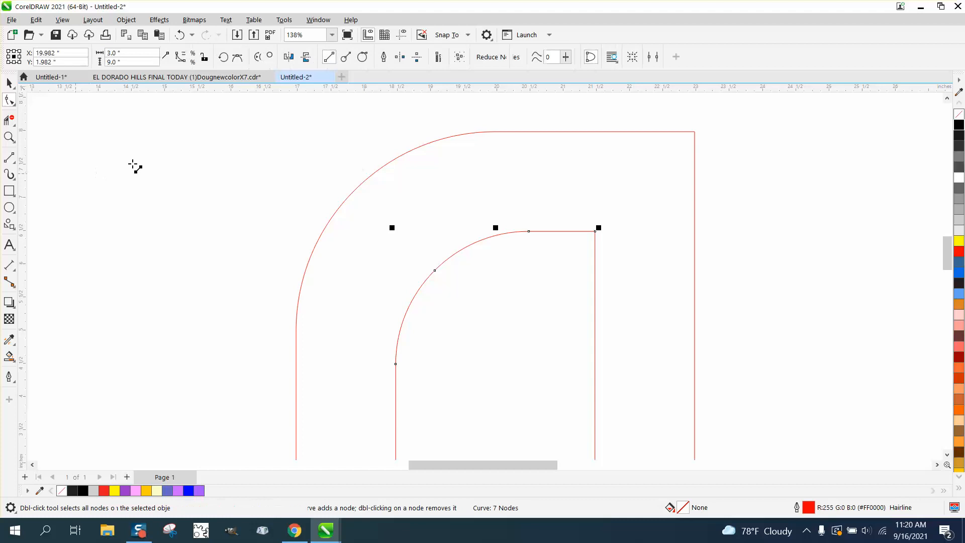
pyautogui.moveTo(181, 146); pyautogui.dragTo(181, 281)
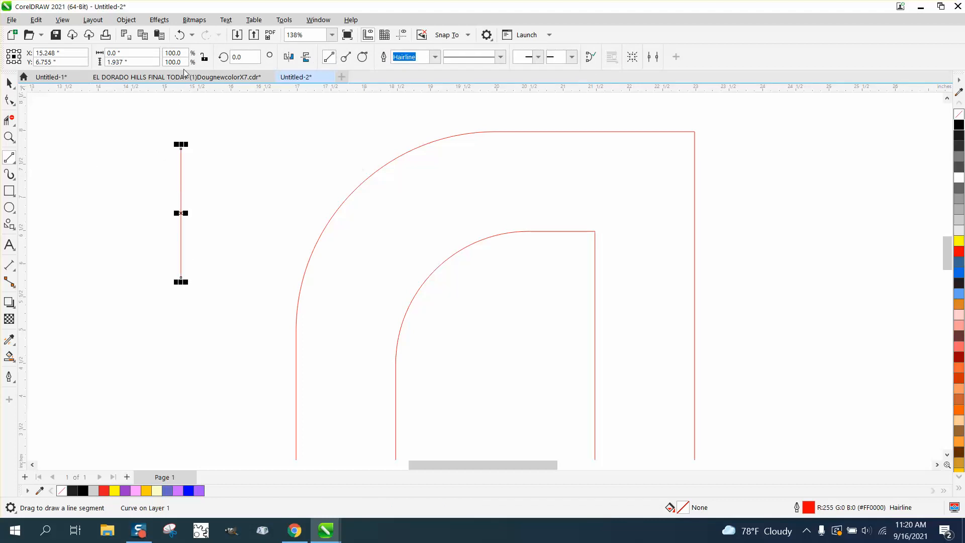
pyautogui.tripleClick(130, 61)
pyautogui.write('1.5')
pyautogui.press('Return')
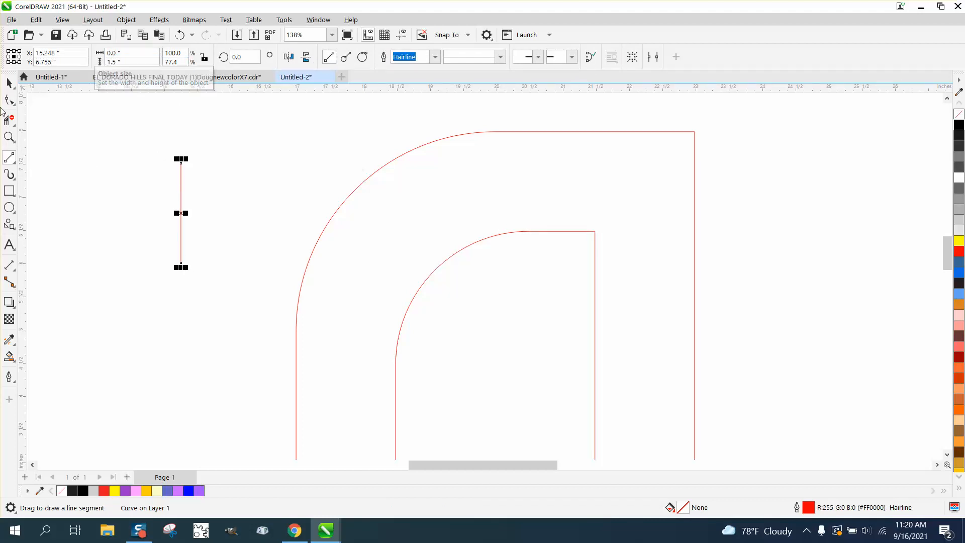
# - Move the 1.5-inch line so its lower end snaps to the midpoint node of the inner arc
pyautogui.click(9, 83)
pyautogui.moveTo(181, 264); pyautogui.dragTo(435, 273)
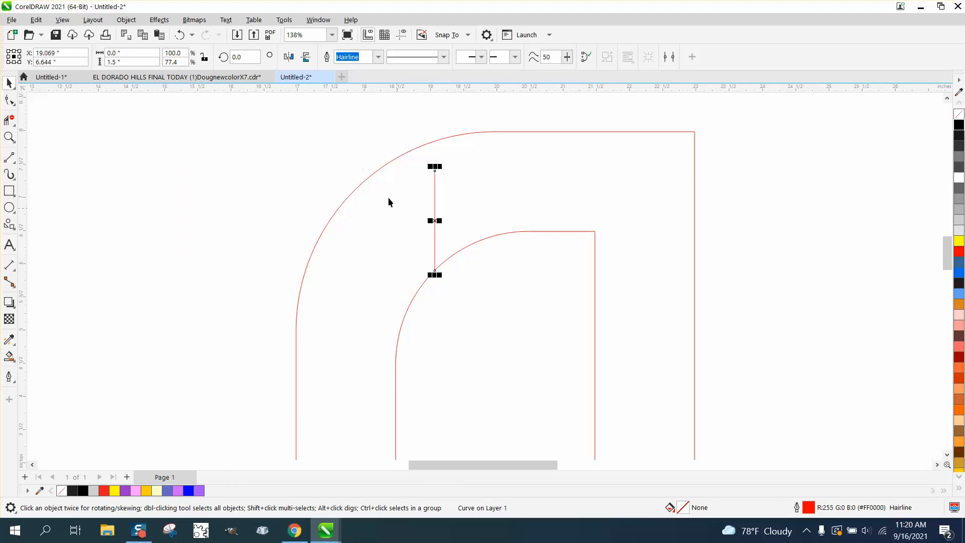
# - Rotate the 1.5-inch line 45 degrees about its lower end on the inner arc, then deselect it
pyautogui.doubleClick(433, 236)
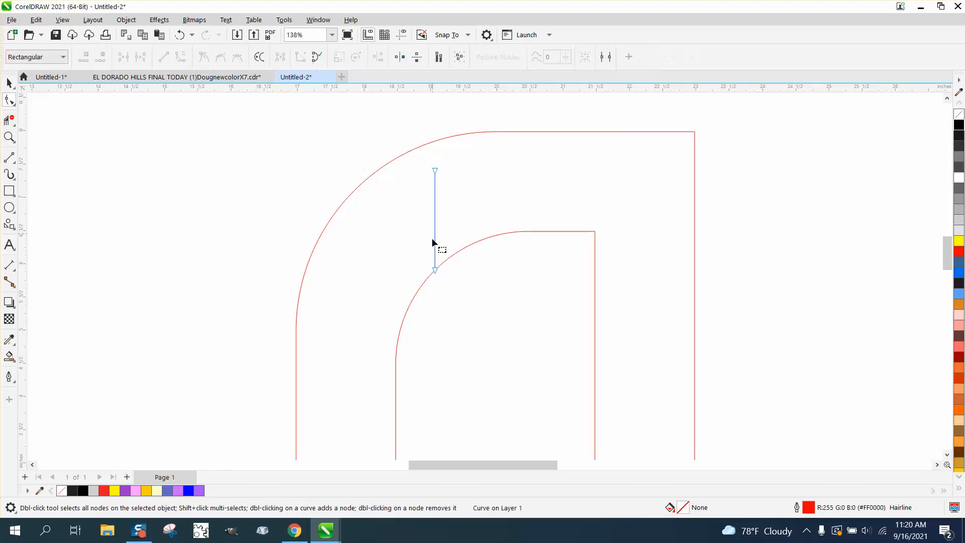
pyautogui.press('space')
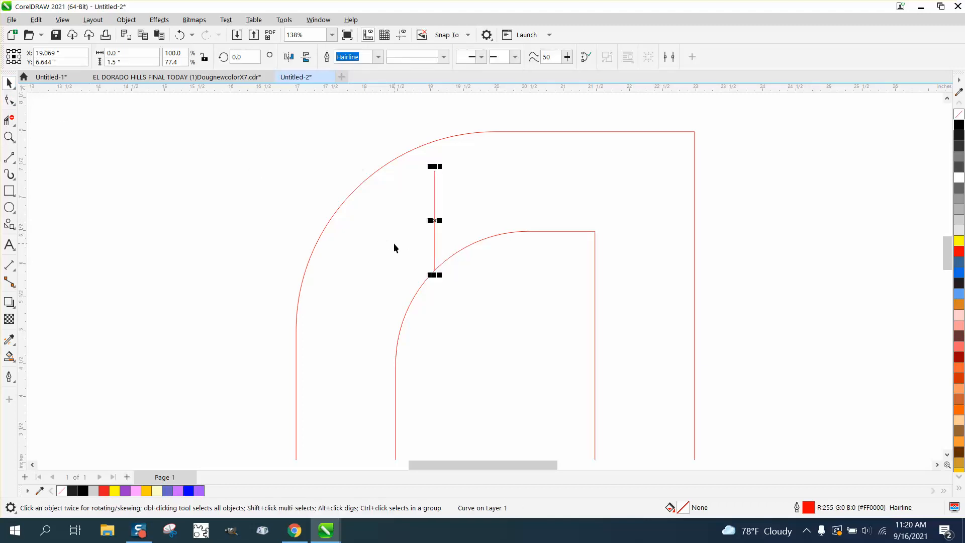
pyautogui.click(435, 222)
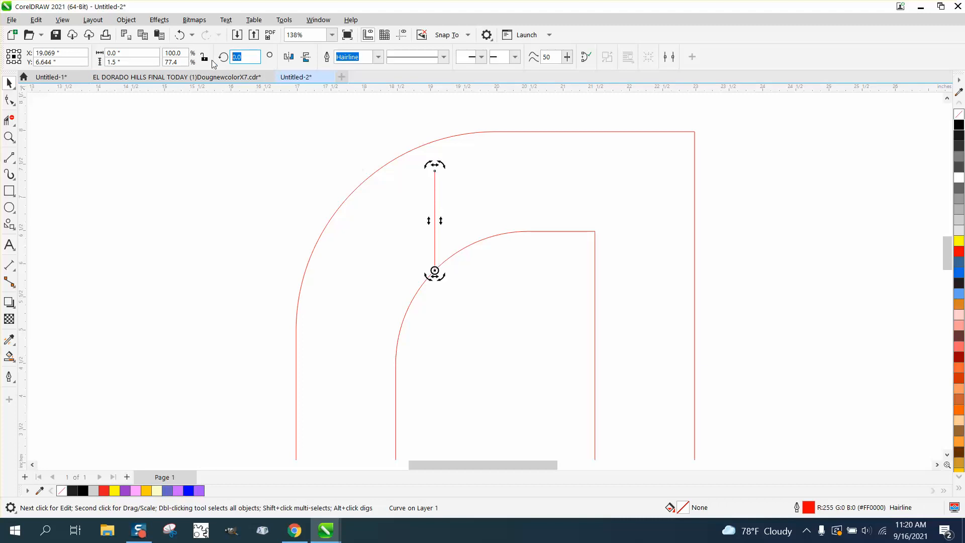
pyautogui.write('45')
pyautogui.press('Return')
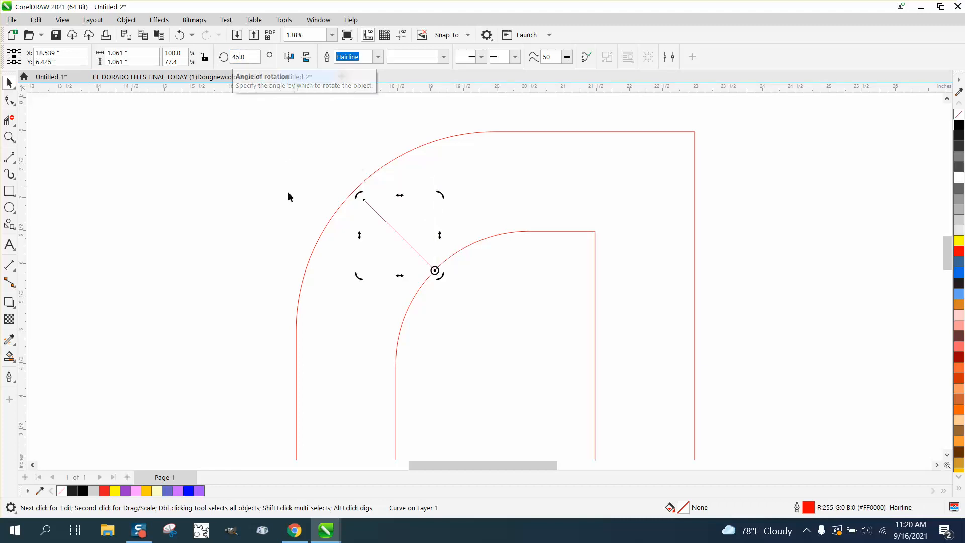
pyautogui.press('Escape')
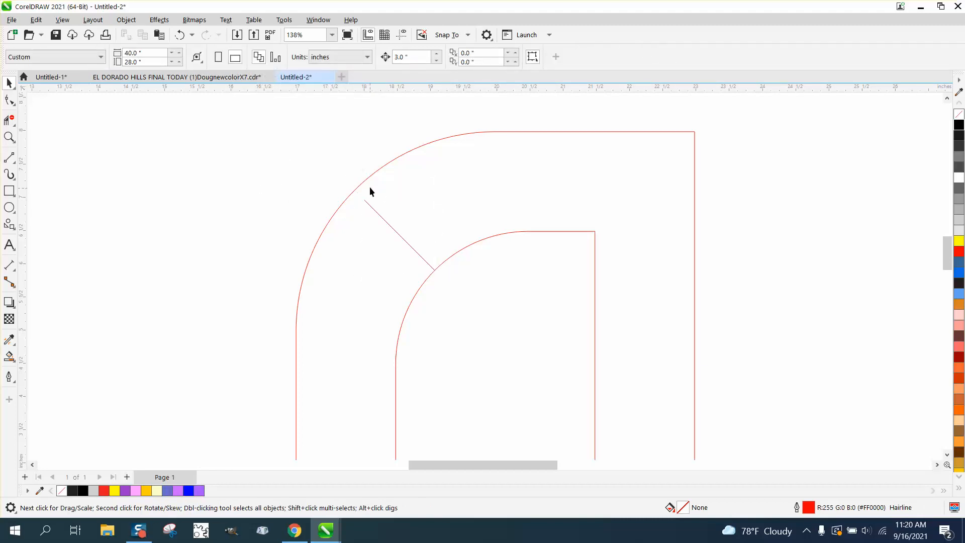
# - Delete the angled reference line and the inner rounded shape, keeping only the outer rounded rectangle
pyautogui.scroll(-4, 370, 186)
pyautogui.scroll(-1, 333, 178)
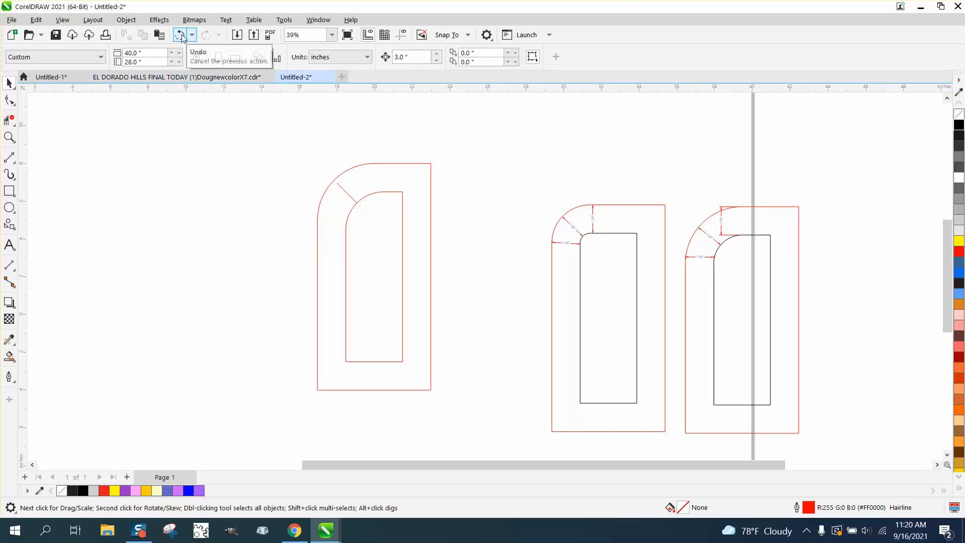
pyautogui.click(356, 201)
pyautogui.press('Delete')
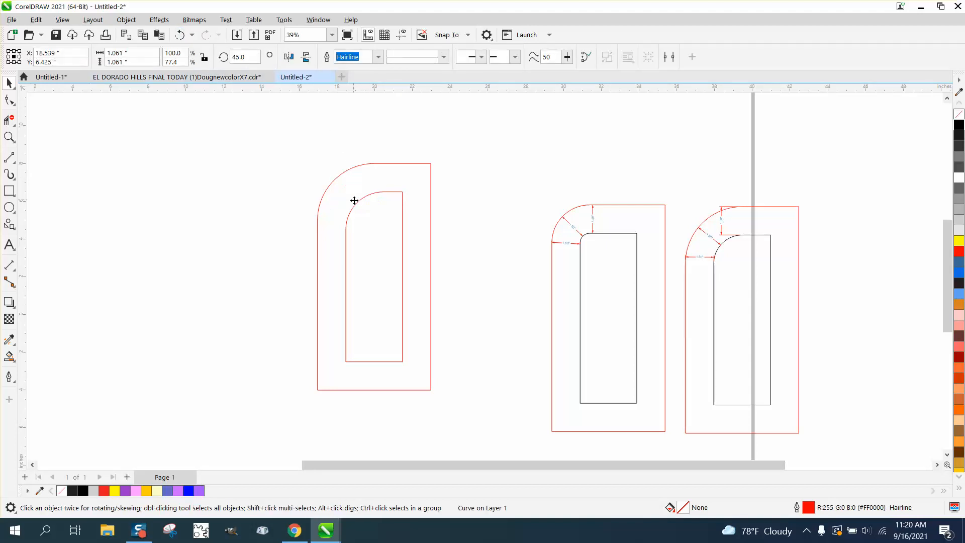
pyautogui.click(358, 203)
pyautogui.press('Delete')
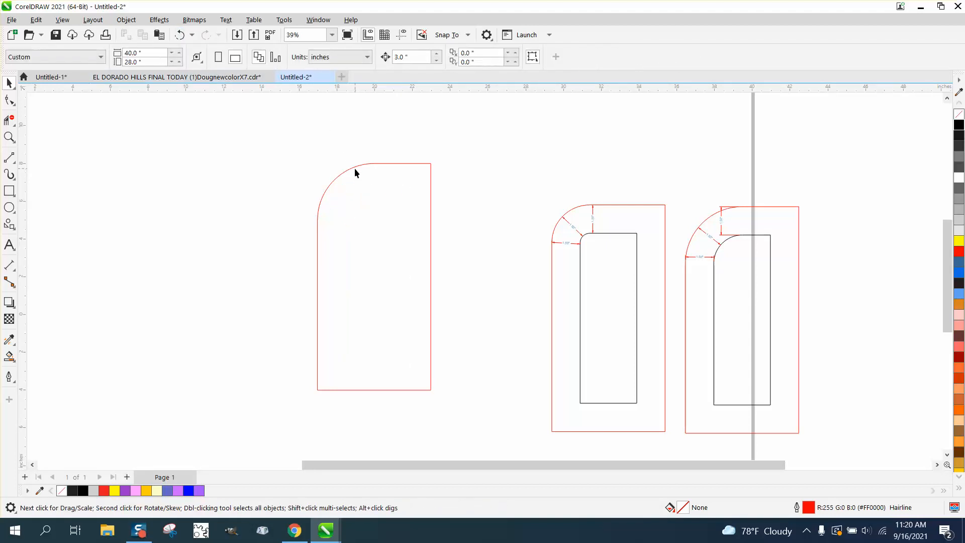
# - Apply a one-step inside contour with a 1.5-inch offset to the outer rounded rectangle
pyautogui.click(354, 165)
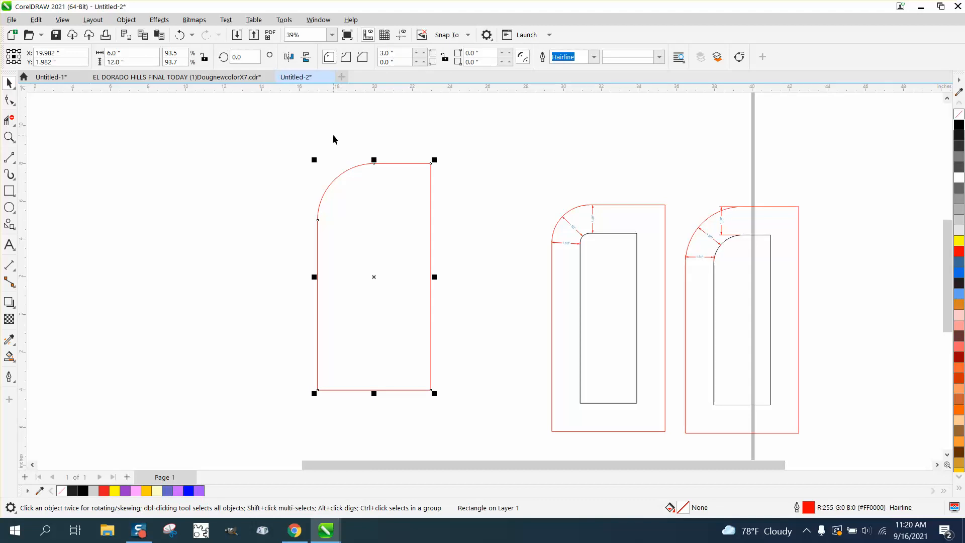
pyautogui.click(150, 22)
pyautogui.click(186, 288)
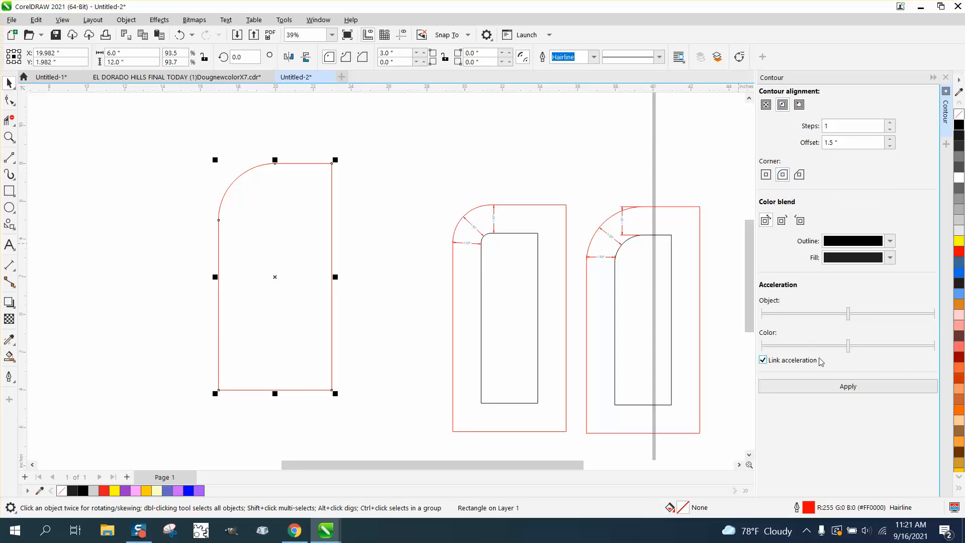
pyautogui.click(844, 386)
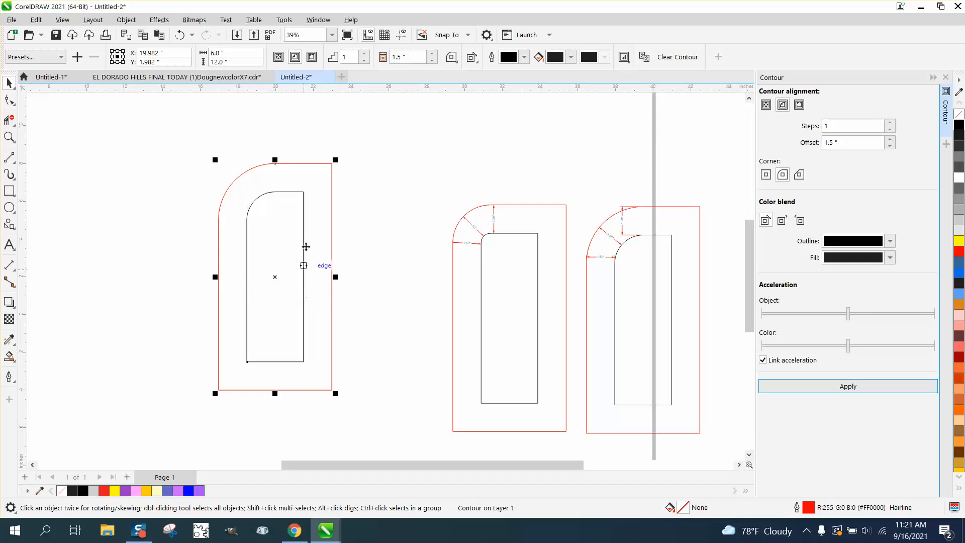
# - Add parallel dimensions across the gaps between the contour and the outer rectangle on the left and right sides
pyautogui.click(9, 137)
pyautogui.moveTo(203, 150); pyautogui.dragTo(402, 259)
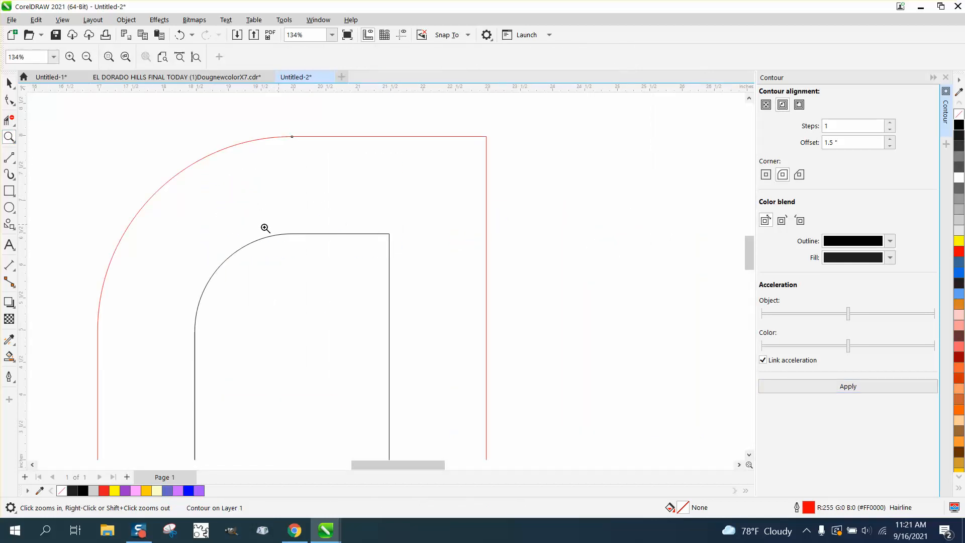
pyautogui.scroll(-3, 409, 206)
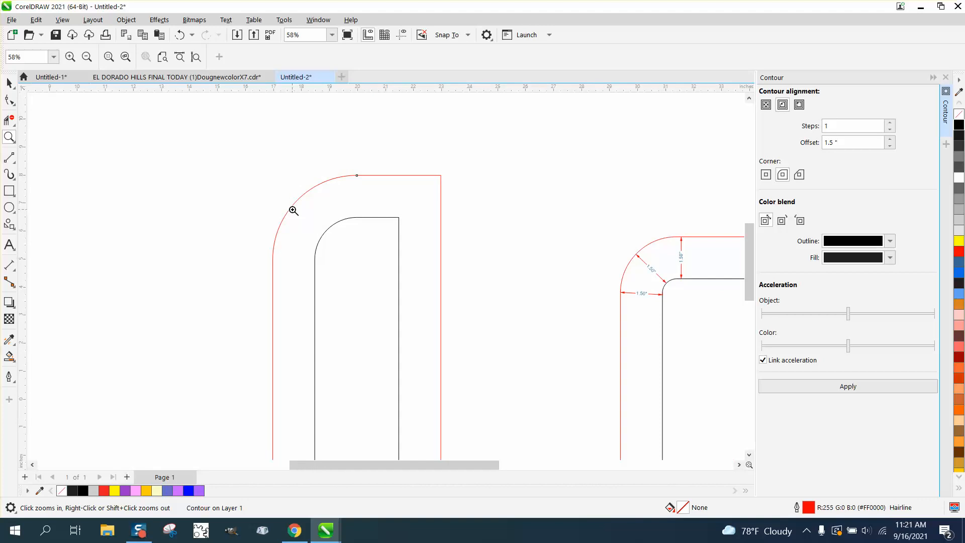
pyautogui.scroll(-3, 293, 210)
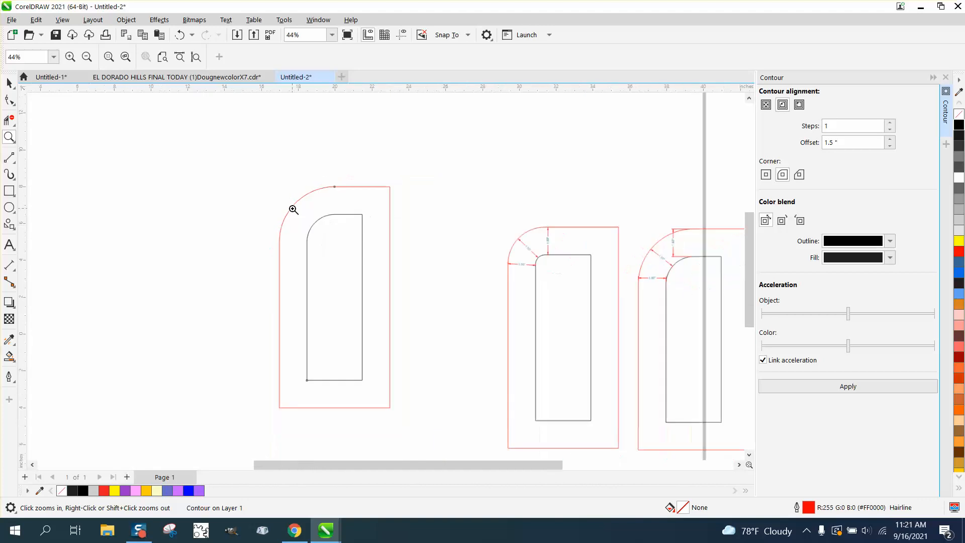
pyautogui.click(17, 273)
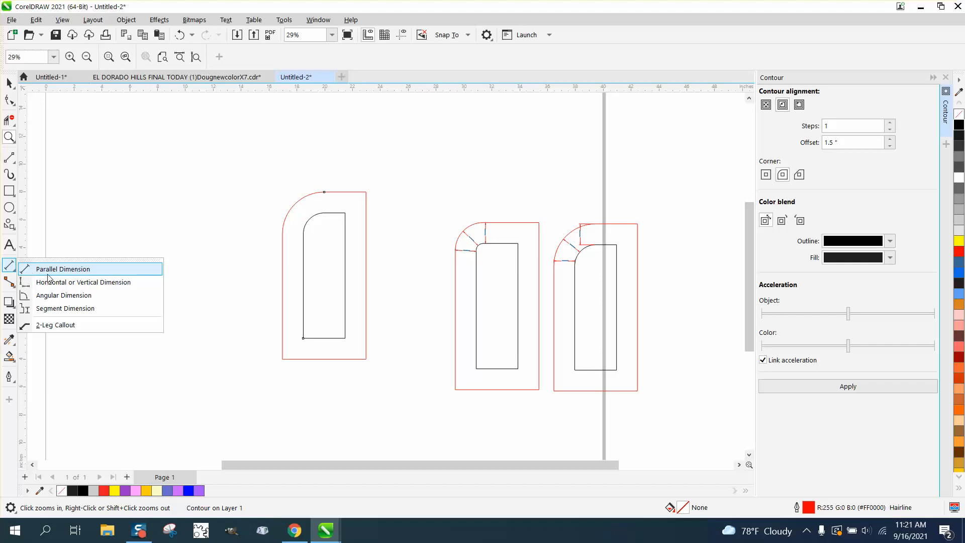
pyautogui.click(75, 266)
pyautogui.moveTo(304, 271); pyautogui.dragTo(282, 269)
pyautogui.click(283, 259)
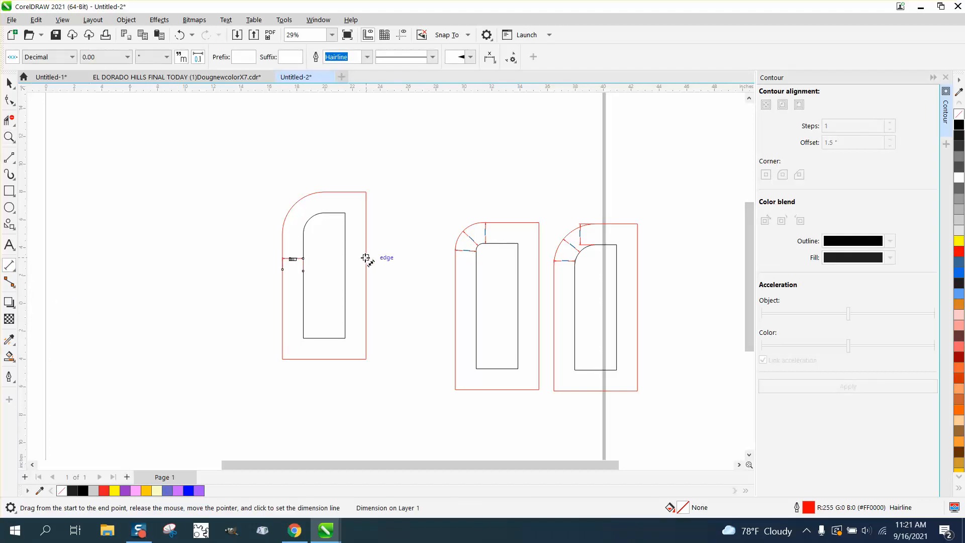
pyautogui.click(347, 259)
pyautogui.moveTo(346, 254); pyautogui.dragTo(366, 254)
pyautogui.click(366, 254)
# - Add a diagonal parallel dimension across the gap between the inner and outer arcs at the rounded corner
pyautogui.press('z')
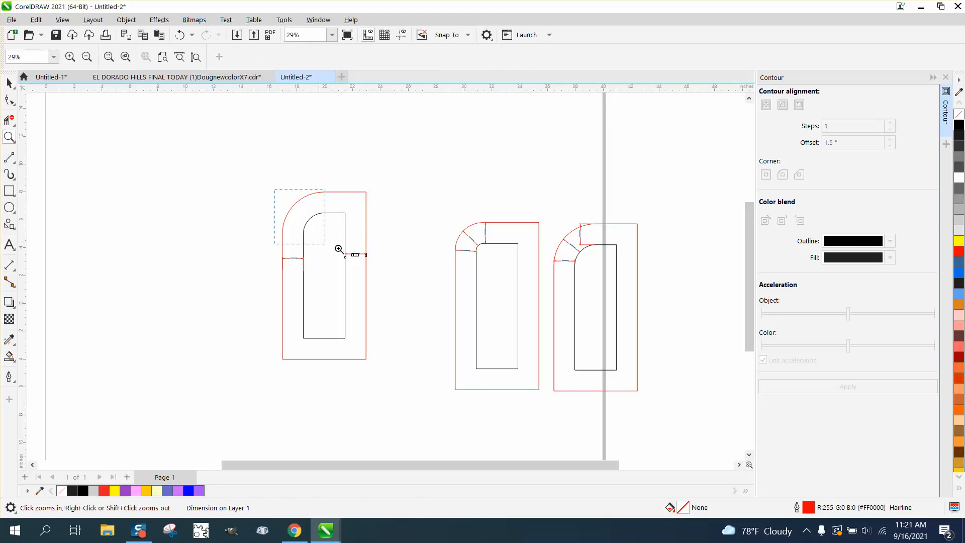
pyautogui.click(339, 249)
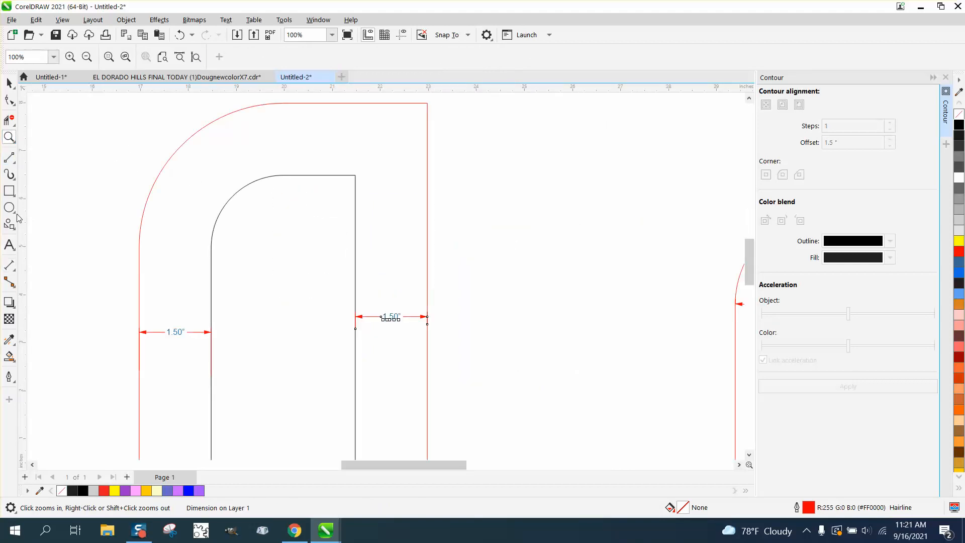
pyautogui.click(10, 265)
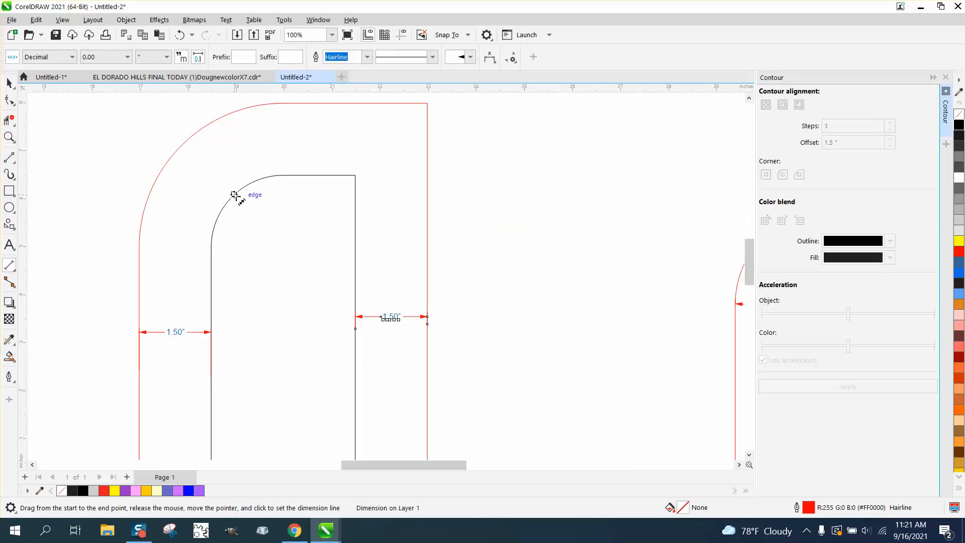
pyautogui.moveTo(234, 195); pyautogui.dragTo(182, 147)
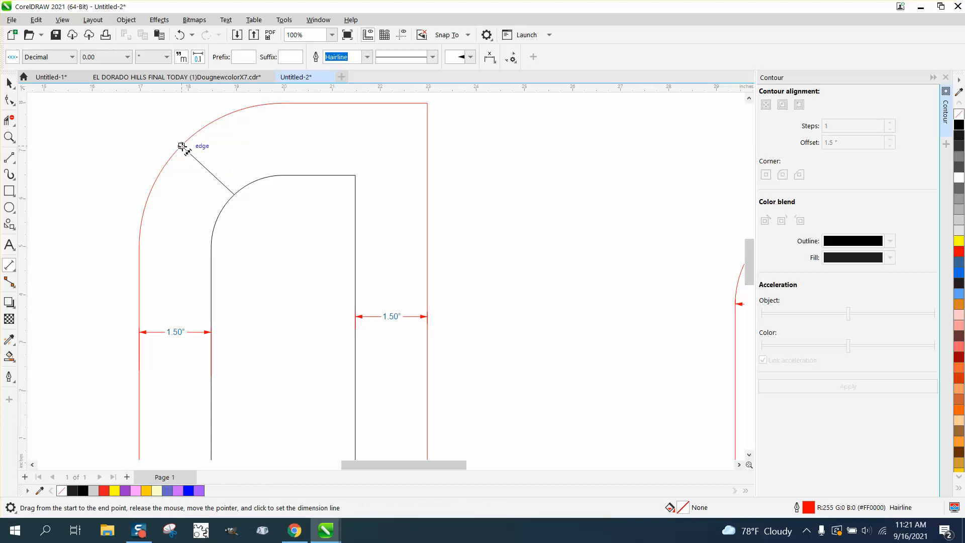
pyautogui.click(185, 150)
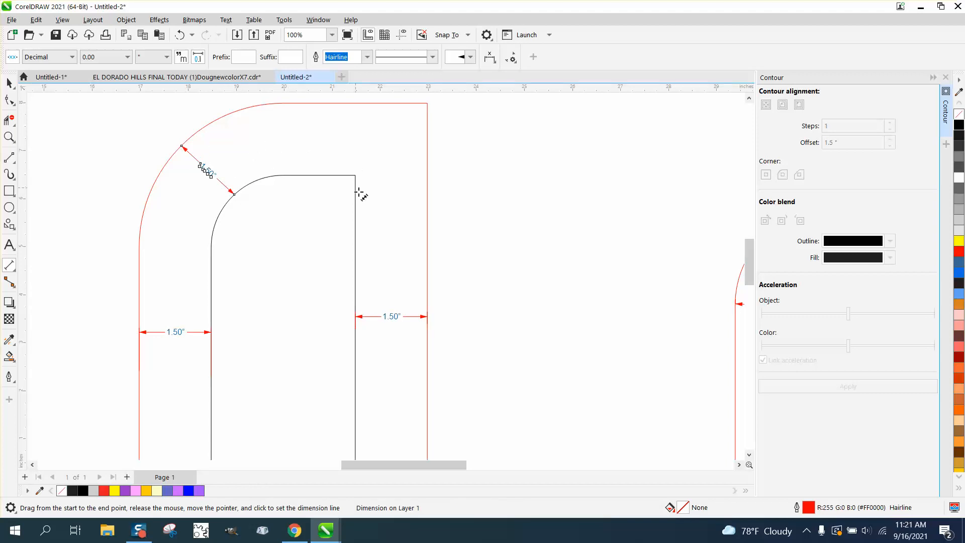
pyautogui.scroll(-4, 361, 193)
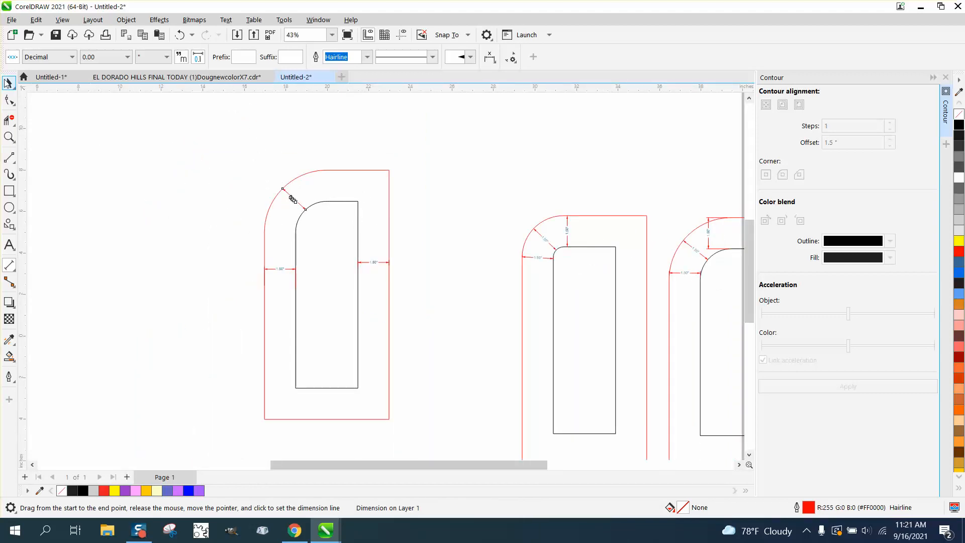
pyautogui.press('space')
pyautogui.scroll(-2, 443, 243)
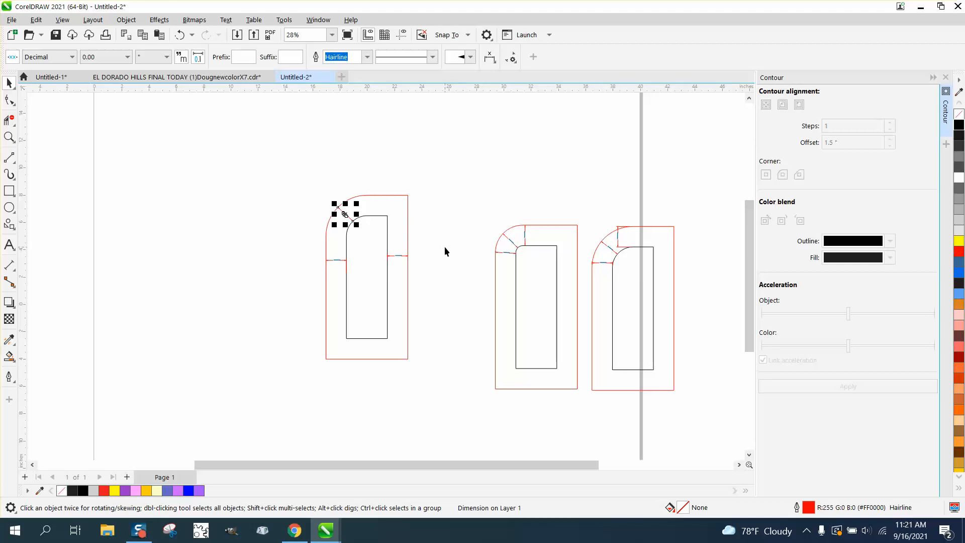